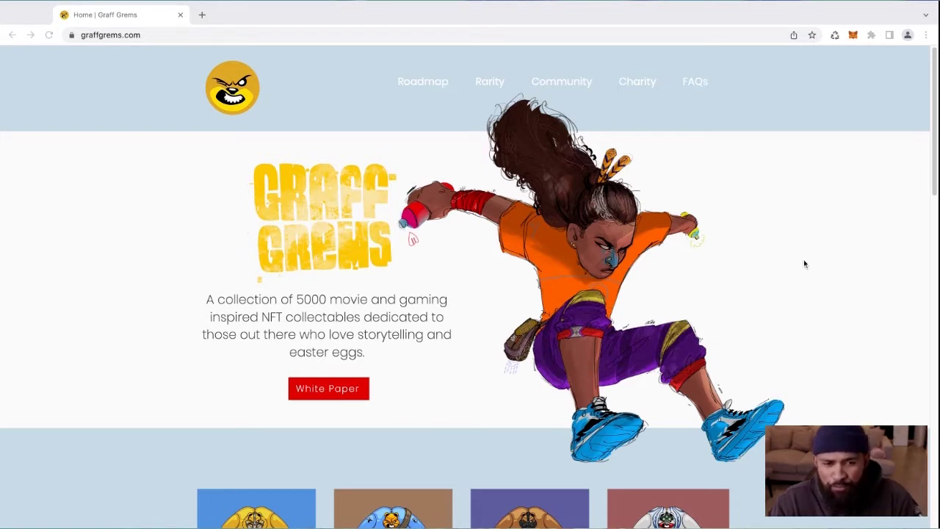
# Scroll the Graff Grems homepage down to the Join the Crew social links.
pyautogui.click(824, 336)
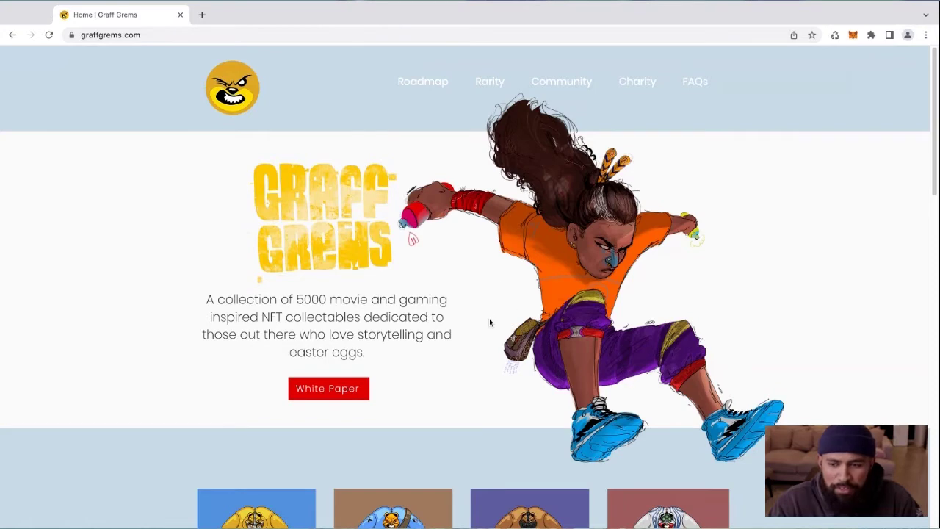
pyautogui.scroll(-2, 490, 323)
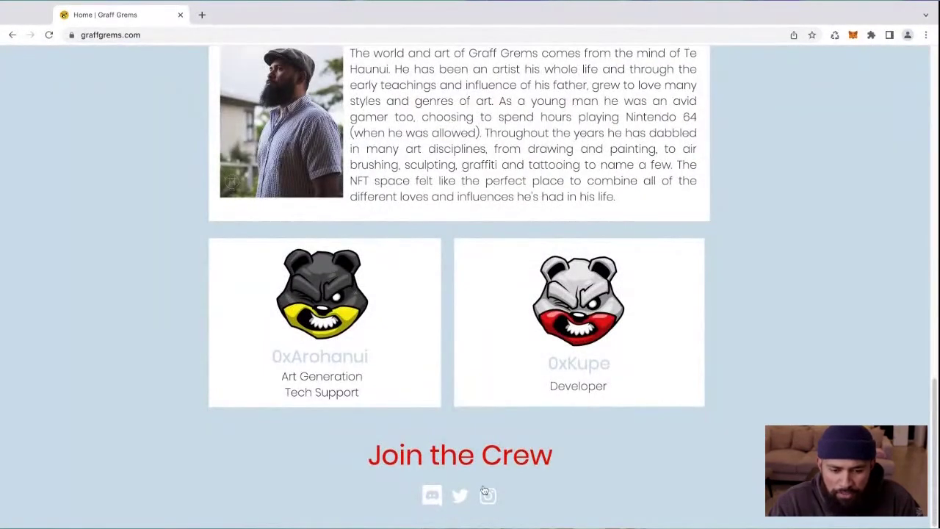
# Follow the Discord icon to the GraffGrems invite and submit a username.
pyautogui.click(432, 498)
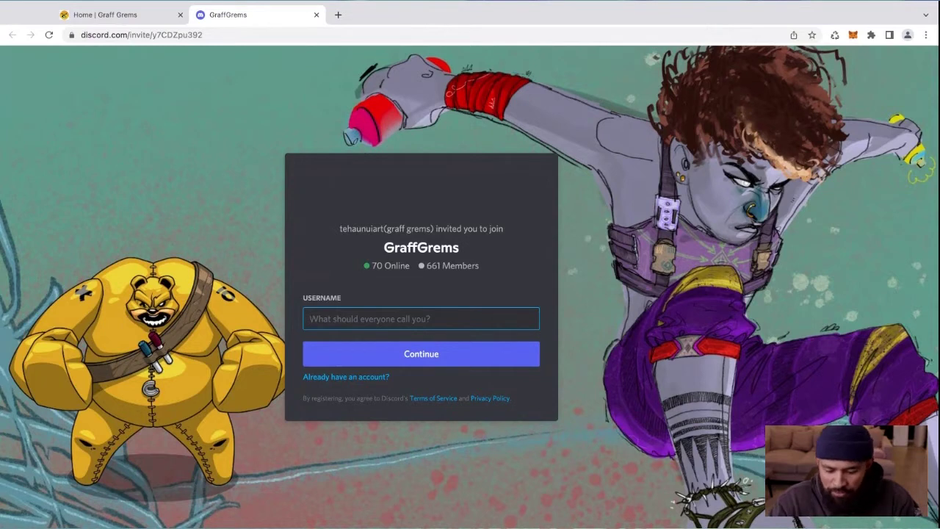
pyautogui.write('Hau')
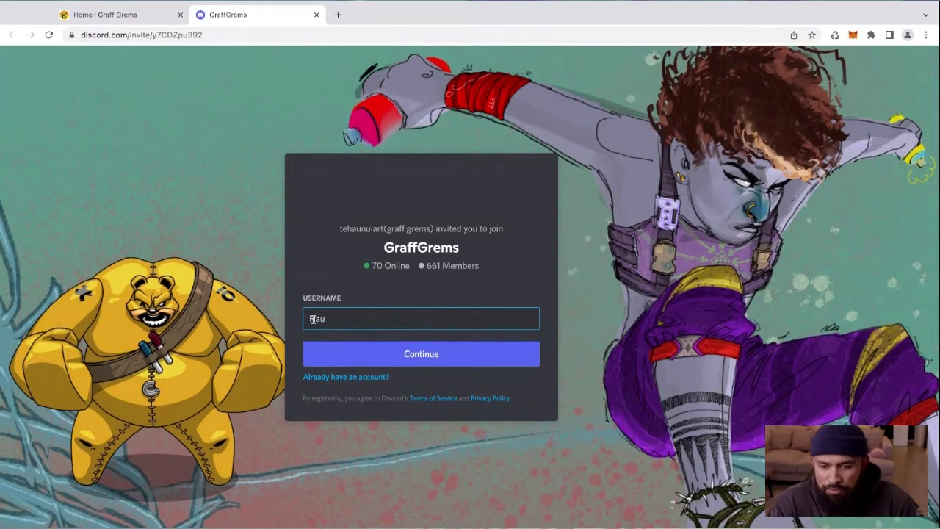
pyautogui.click(327, 330)
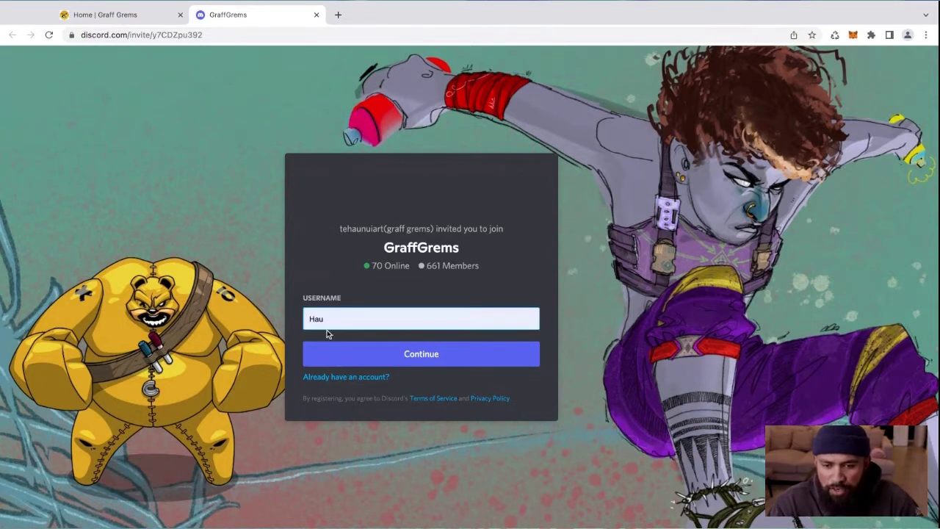
pyautogui.click(424, 355)
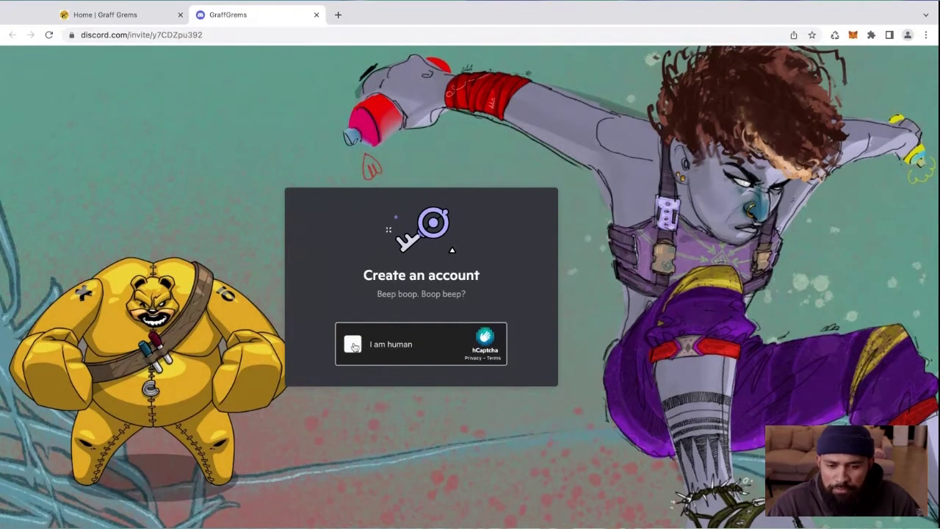
# Tick 'I am human', pick the four airplane images and verify the hCaptcha.
pyautogui.click(353, 345)
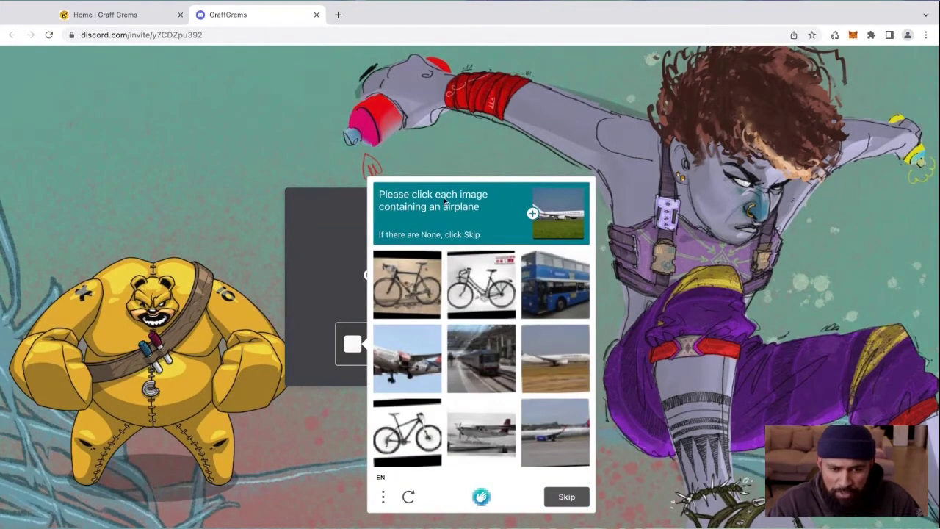
pyautogui.click(407, 369)
pyautogui.click(540, 364)
pyautogui.click(491, 432)
pyautogui.click(544, 442)
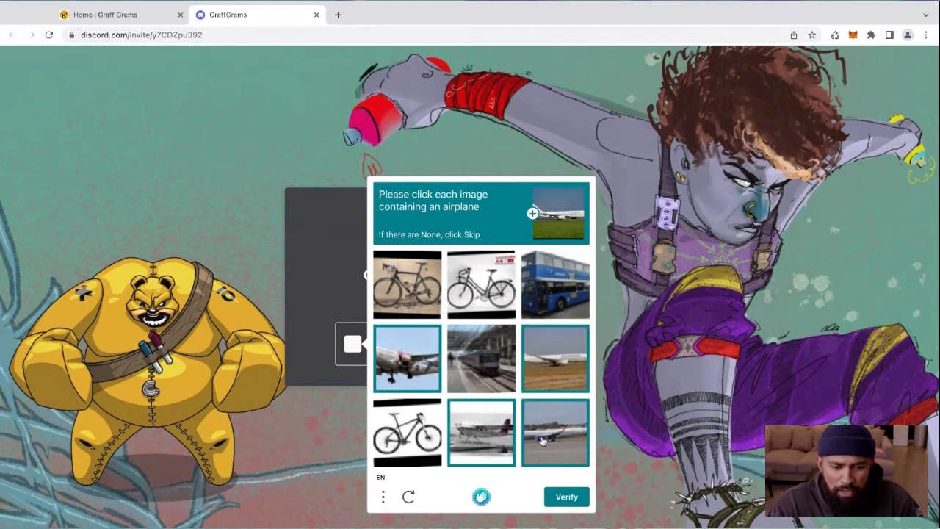
pyautogui.click(566, 497)
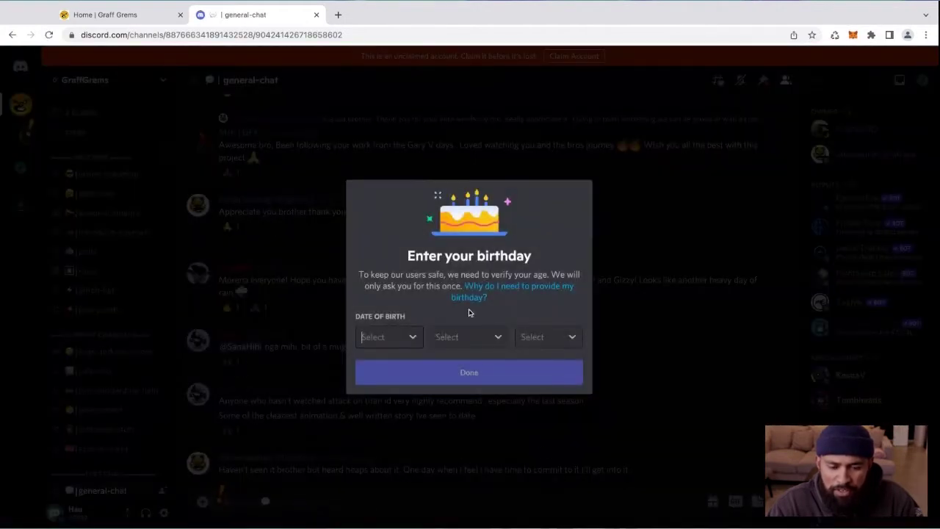
# Pick the birth day, month and year in the three birthday dropdowns.
pyautogui.click(415, 340)
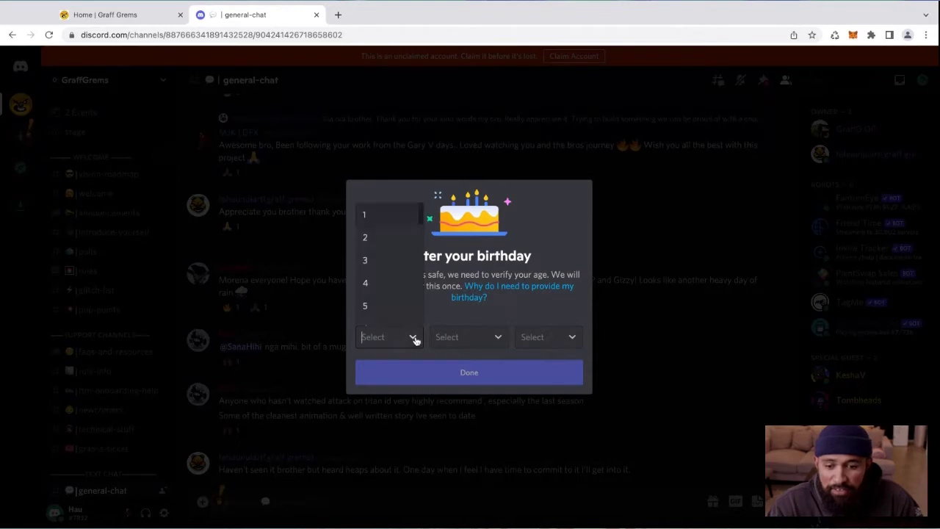
pyautogui.click(403, 306)
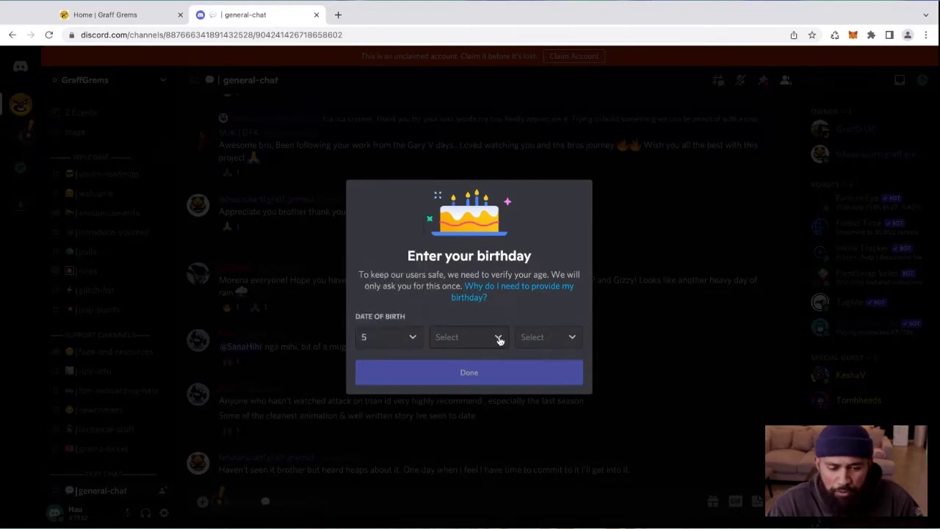
pyautogui.click(497, 337)
pyautogui.click(482, 306)
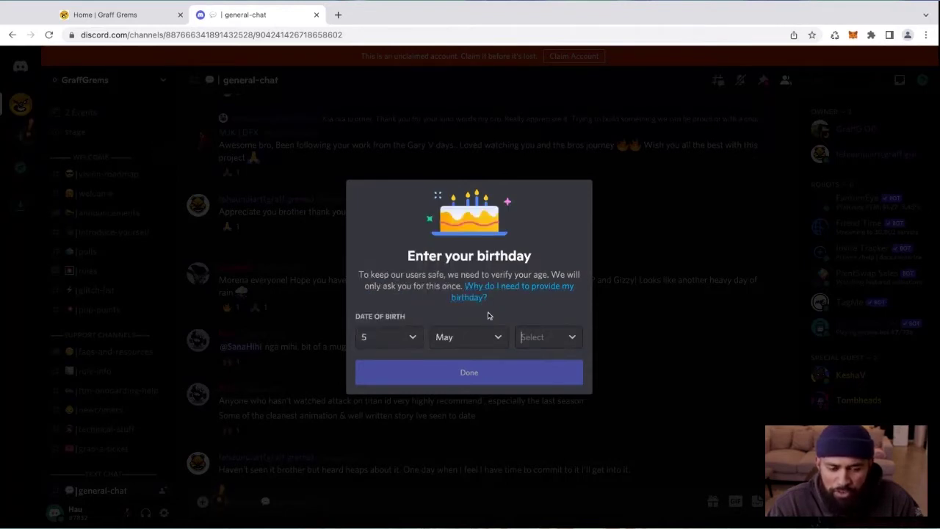
pyautogui.click(574, 338)
pyautogui.scroll(-3, 530, 302)
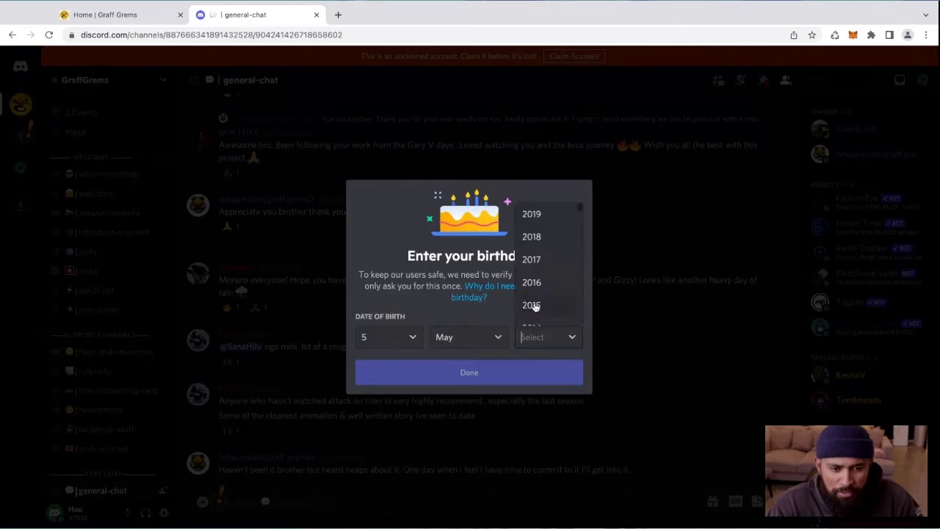
pyautogui.scroll(-10, 533, 307)
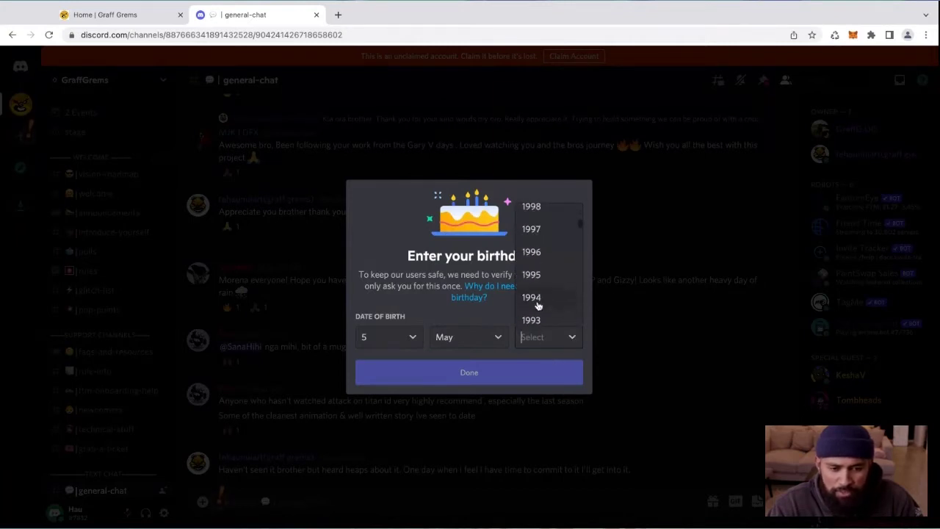
pyautogui.scroll(-2, 536, 305)
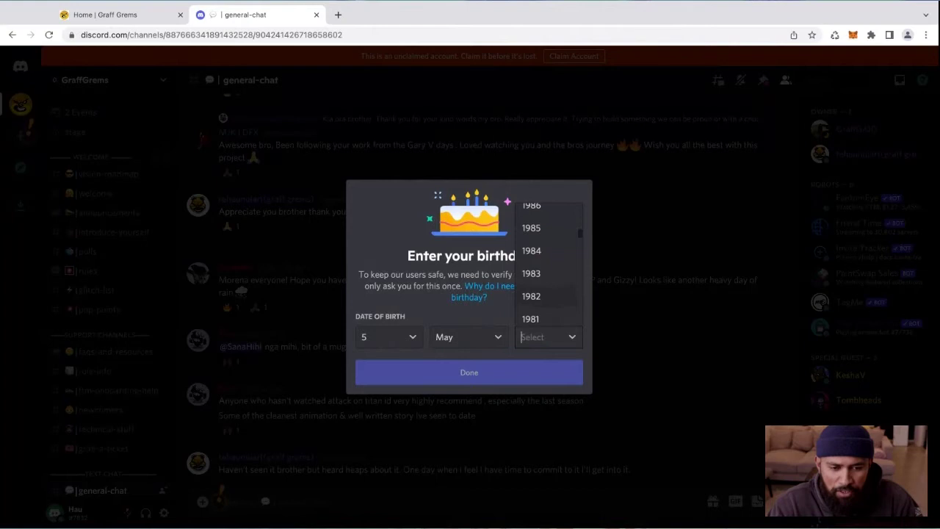
pyautogui.click(551, 281)
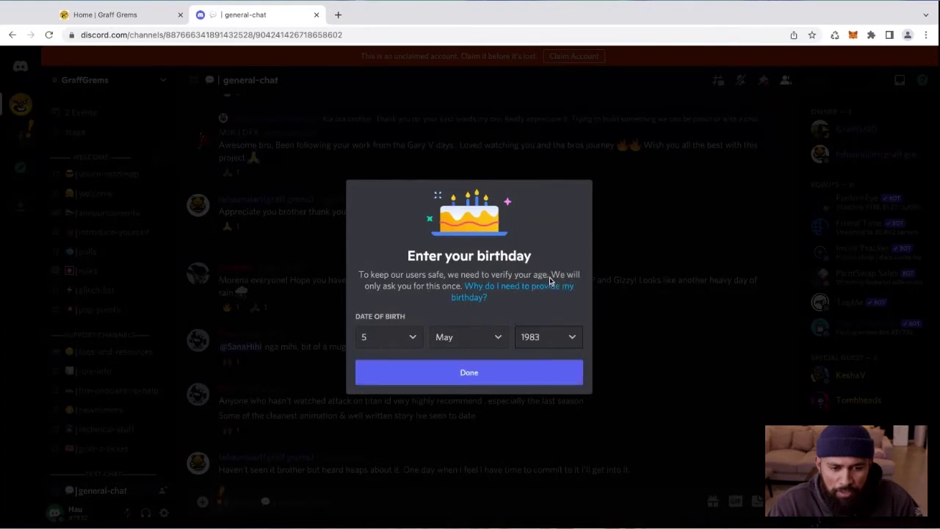
# Confirm the birthday, decline claiming the account and close the welcome overview.
pyautogui.click(503, 374)
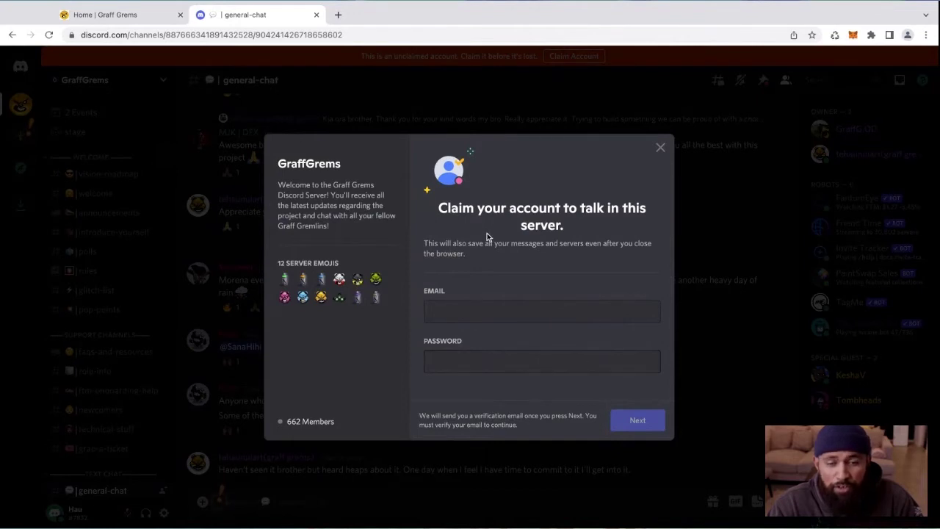
pyautogui.click(660, 147)
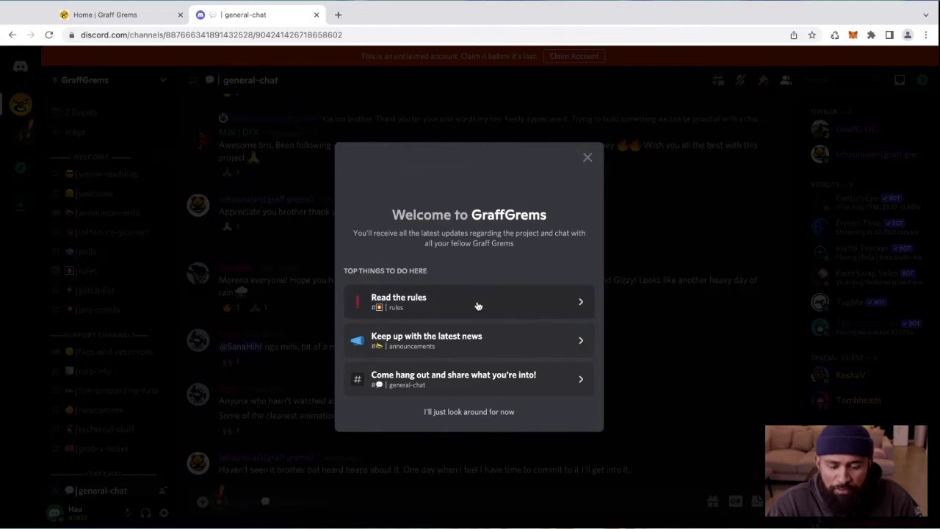
pyautogui.click(587, 157)
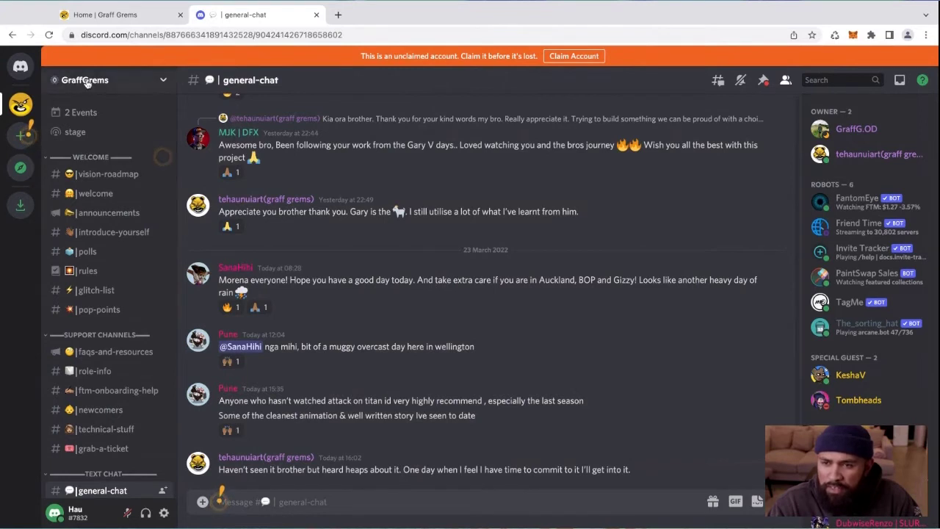
# Disable 'Allow direct messages from server members' in GraffGrems Privacy Settings.
pyautogui.click(164, 81)
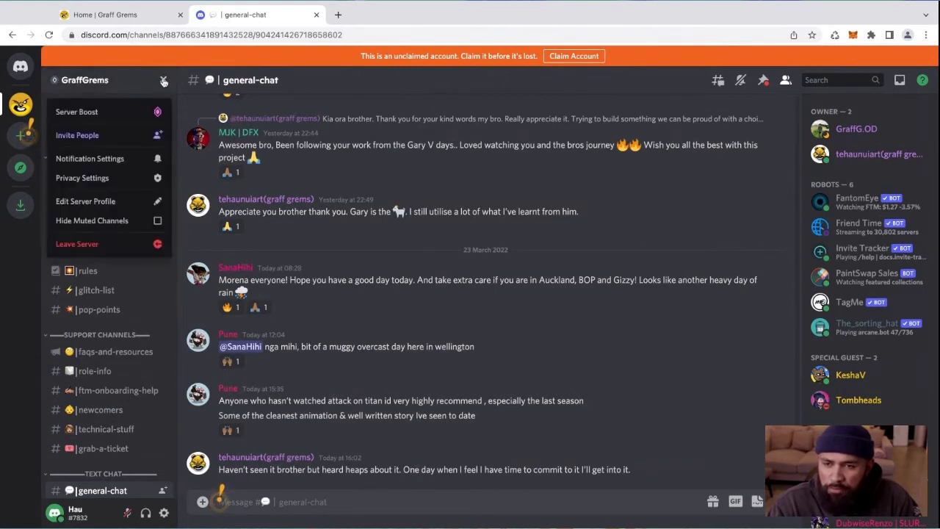
pyautogui.click(100, 181)
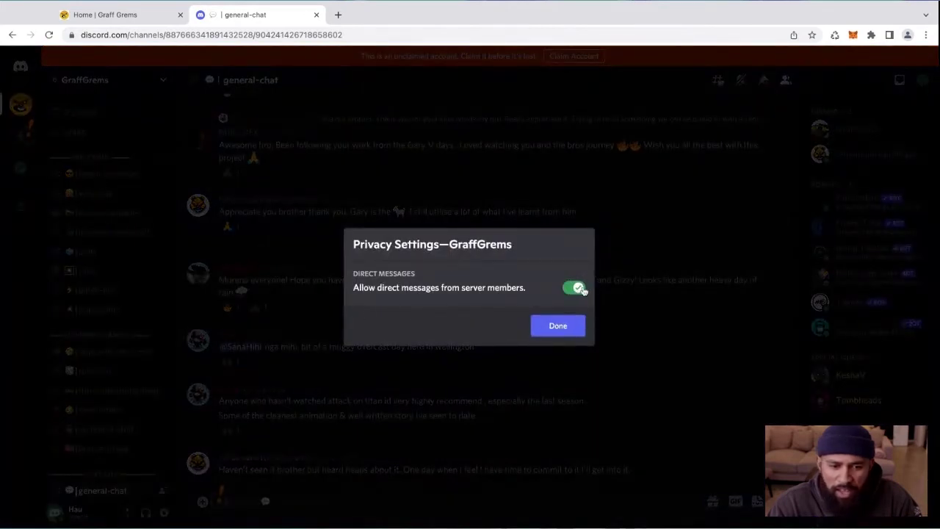
pyautogui.click(578, 288)
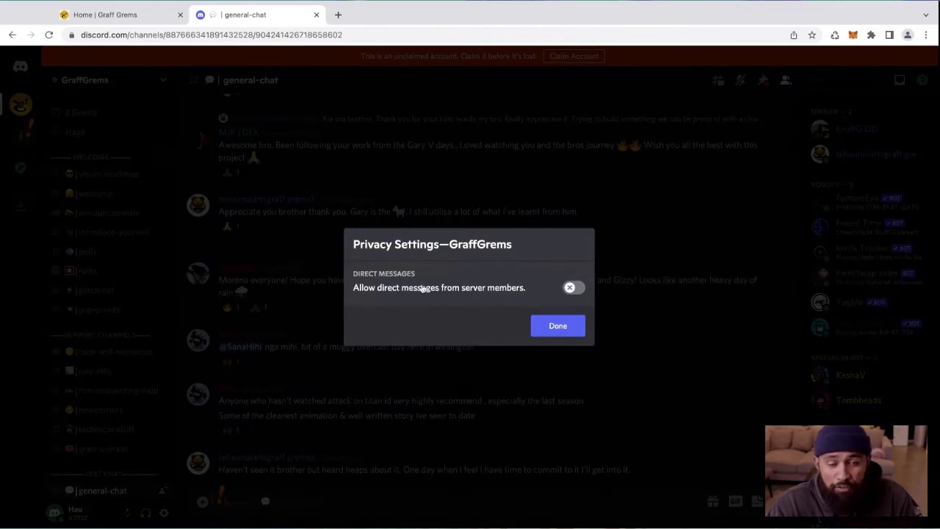
pyautogui.click(559, 327)
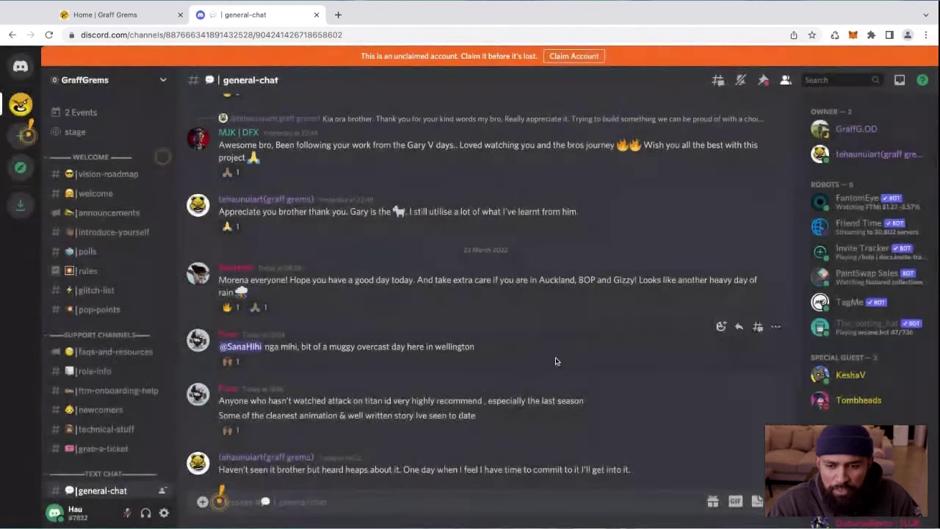
# Collapse the WELCOME, SUPPORT CHANNELS, TEXT CHAT, GAMES and MENTAL HEALTH categories, then re-expand WELCOME.
pyautogui.click(50, 159)
pyautogui.click(45, 180)
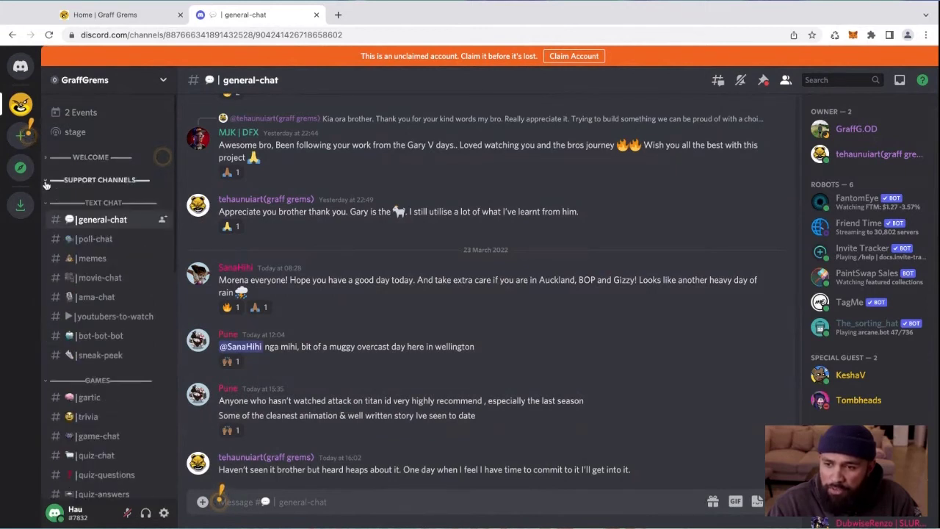
pyautogui.click(46, 204)
pyautogui.click(45, 248)
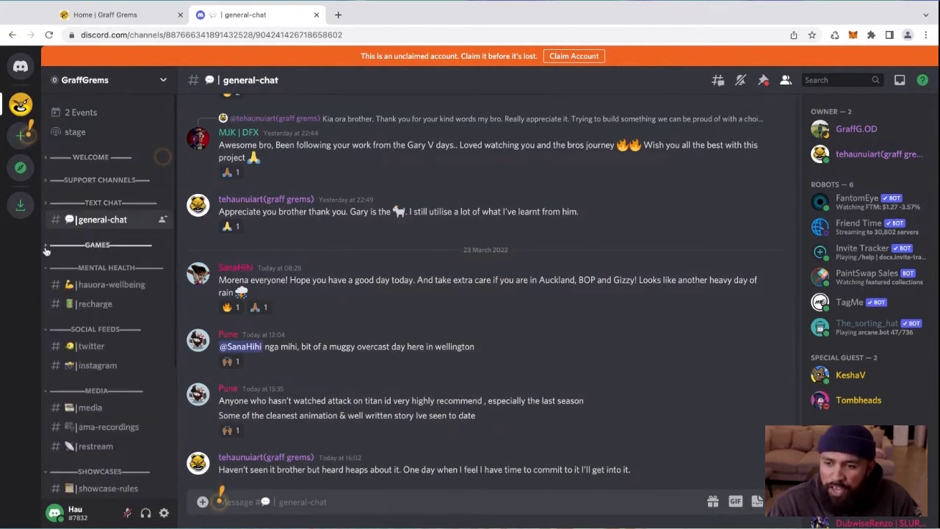
pyautogui.click(45, 269)
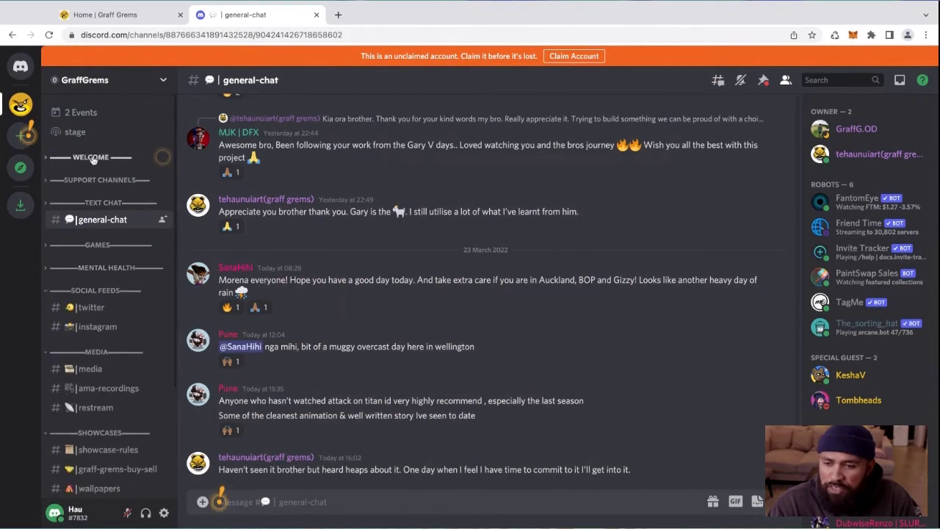
pyautogui.click(47, 160)
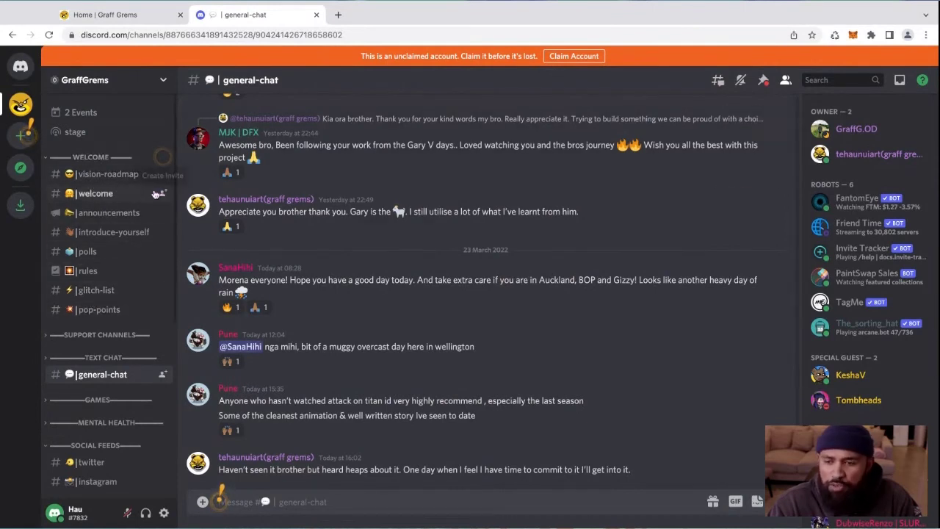
# Browse vision-roadmap, announcements and introduce-yourself, return to welcome, and expand SUPPORT CHANNELS.
pyautogui.click(104, 175)
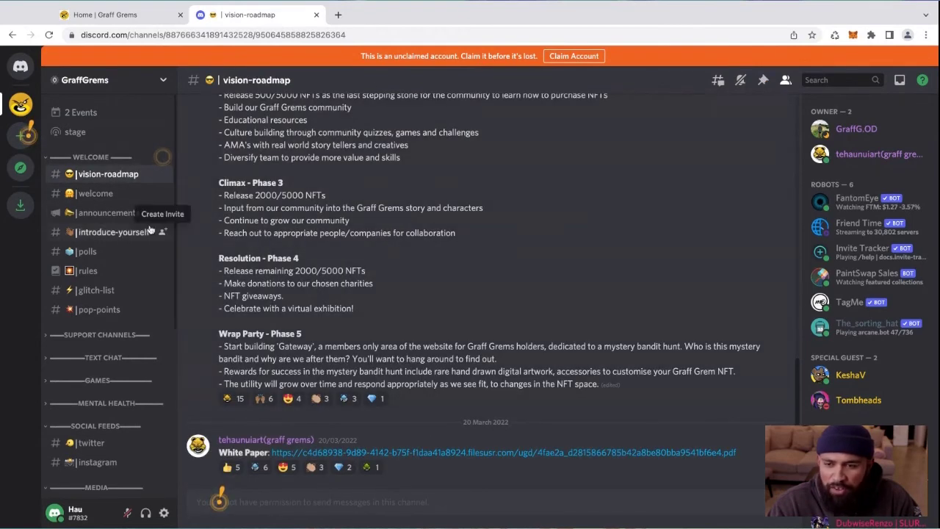
pyautogui.click(95, 193)
pyautogui.click(87, 213)
pyautogui.click(97, 232)
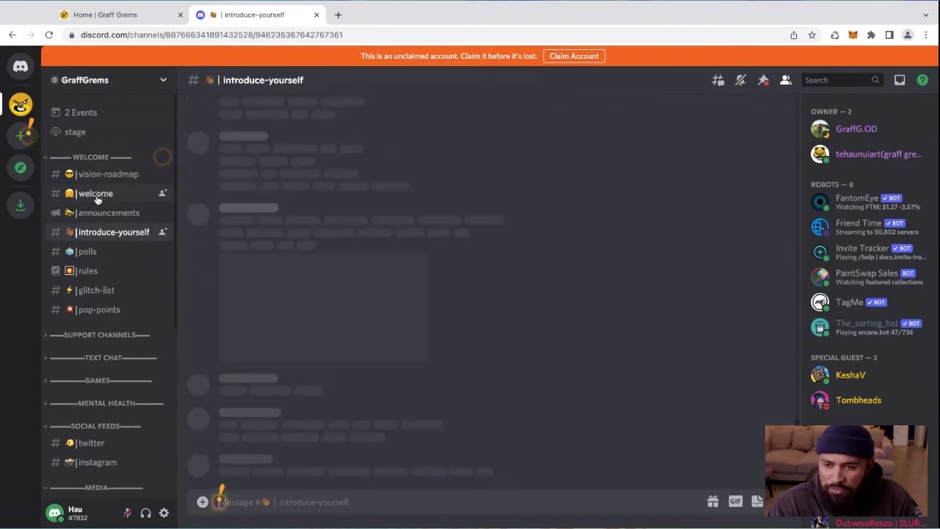
pyautogui.click(99, 193)
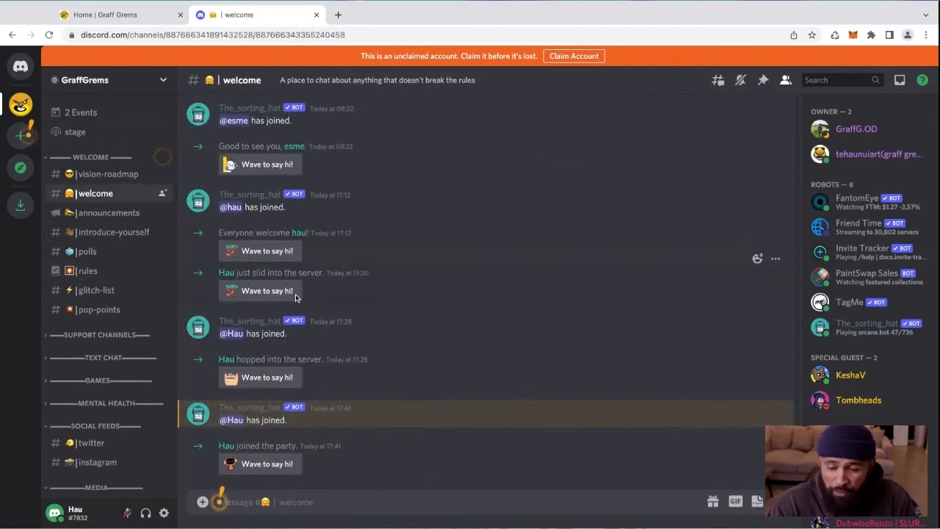
pyautogui.click(48, 335)
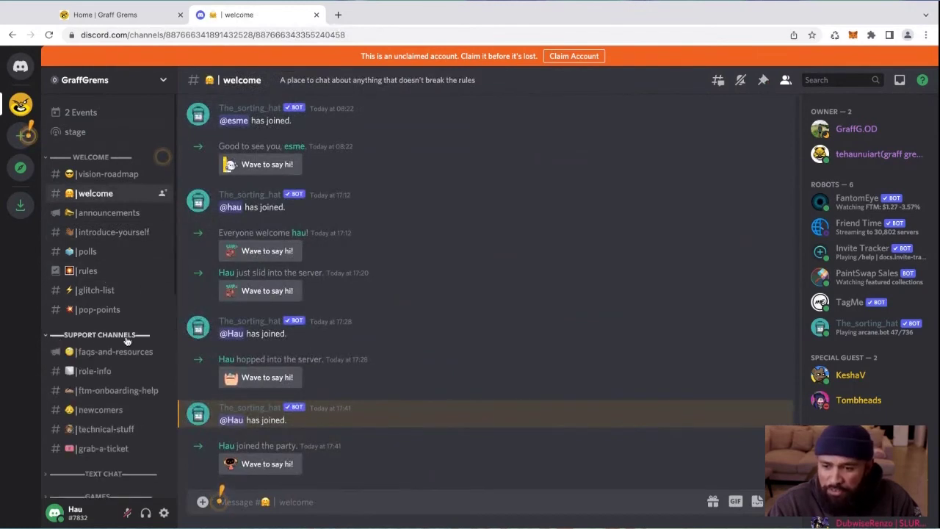
pyautogui.scroll(-1, 95, 367)
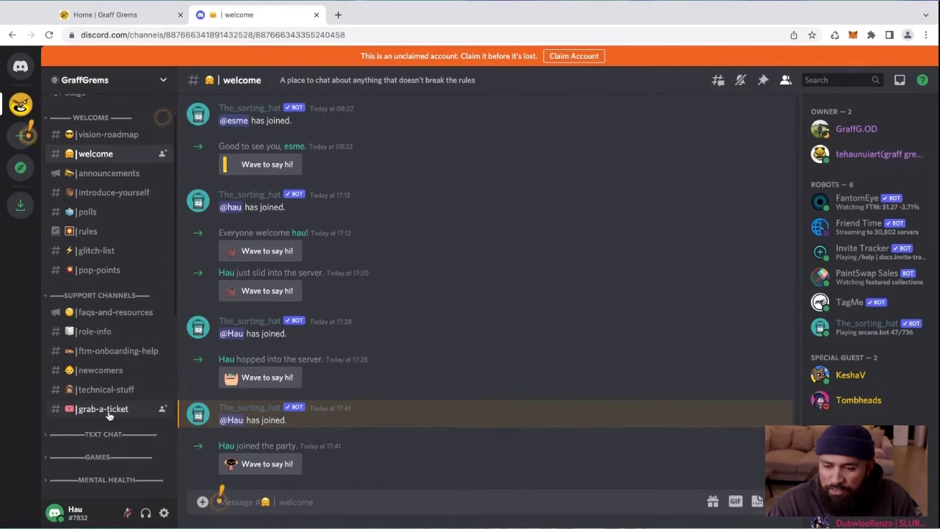
# Create a ticket from the grab-a-ticket channel and go to the new ticket-0013 channel.
pyautogui.click(108, 416)
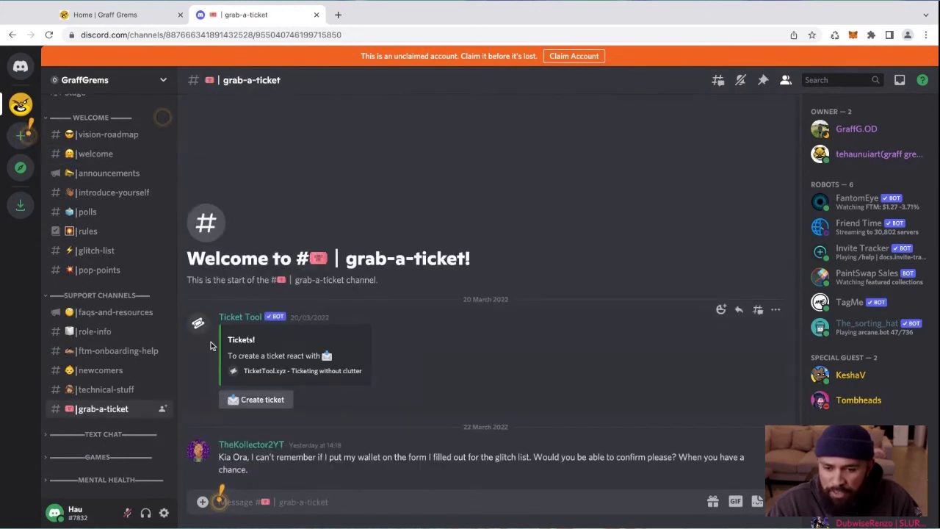
pyautogui.click(255, 401)
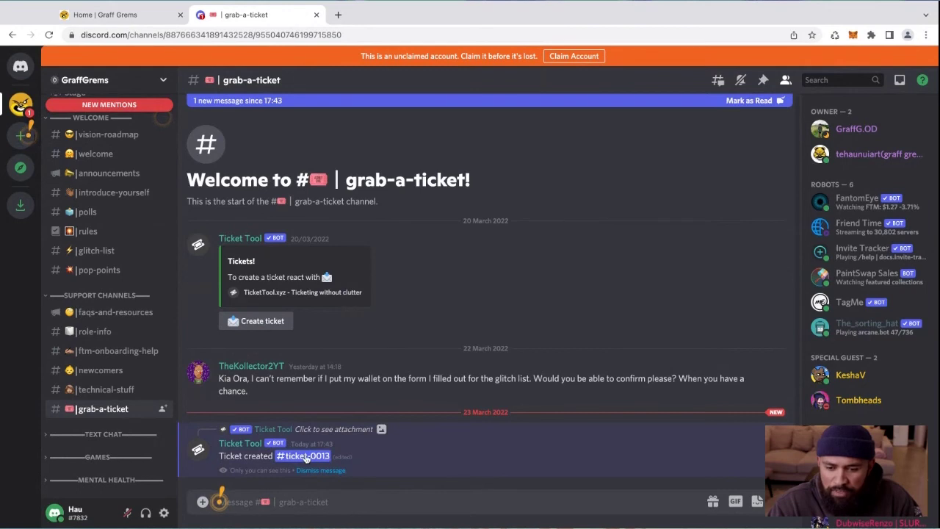
pyautogui.scroll(2, 132, 316)
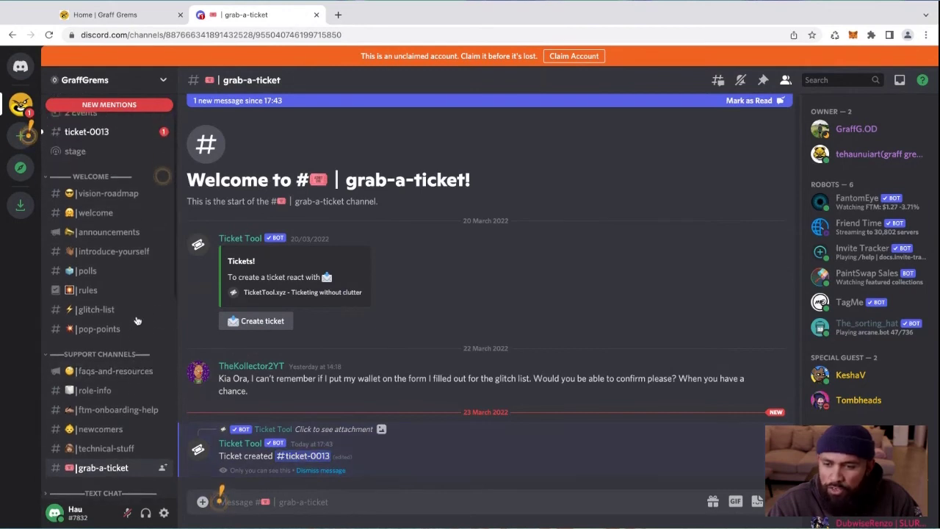
pyautogui.click(83, 137)
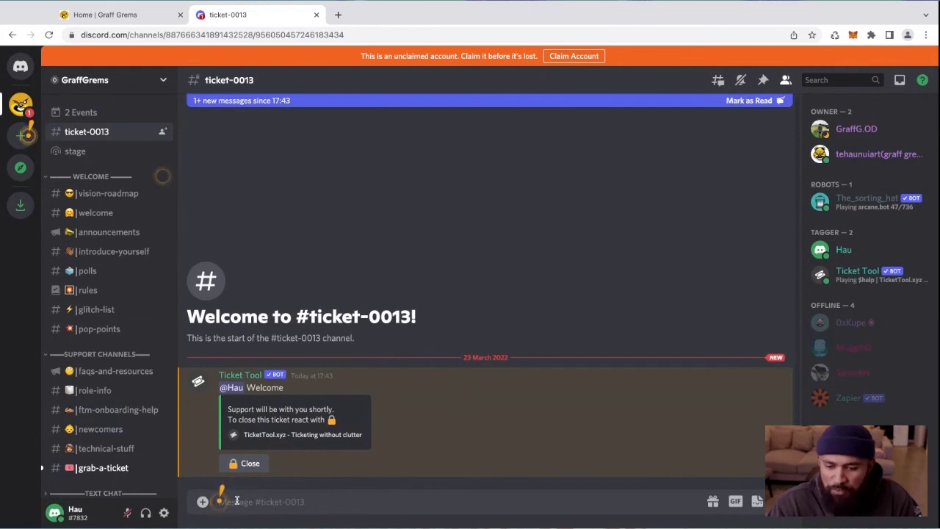
# Dismiss the conversation tip and send 'kia ora' in ticket-0013.
pyautogui.click(221, 503)
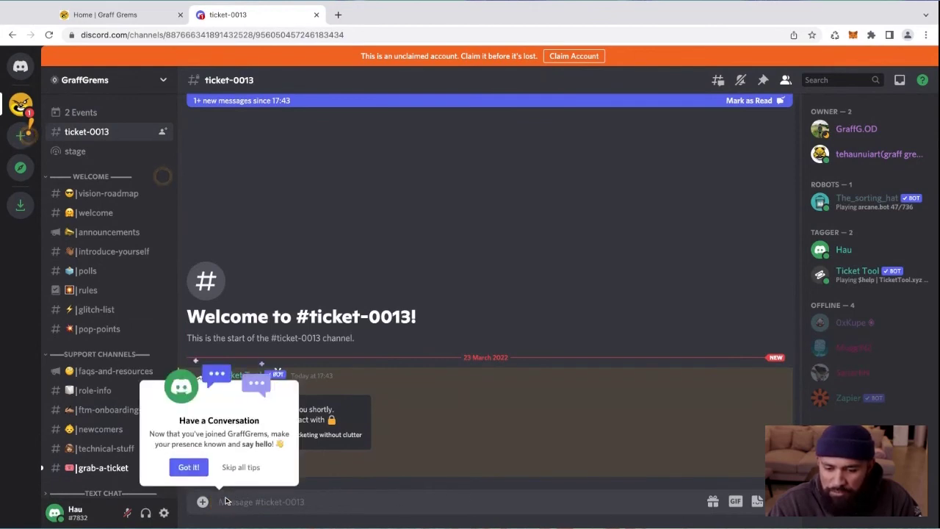
pyautogui.click(188, 466)
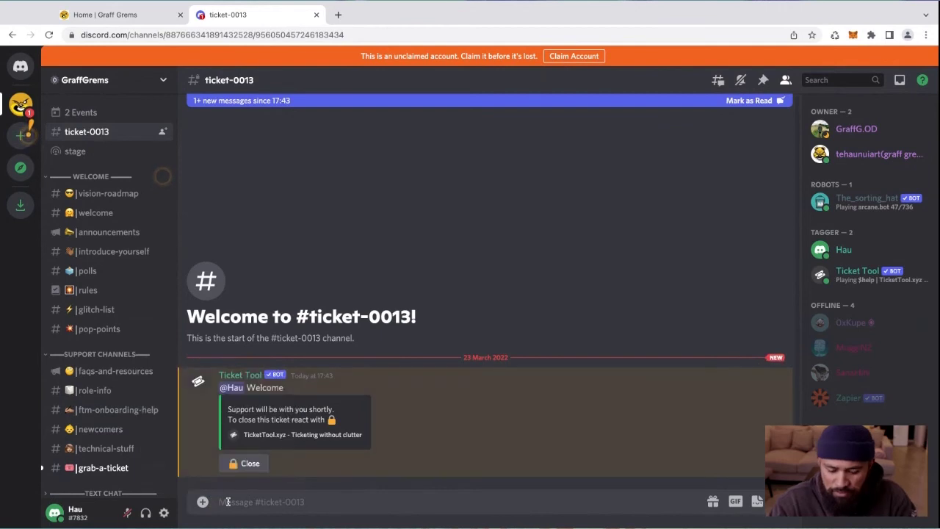
pyautogui.write('kia ora')
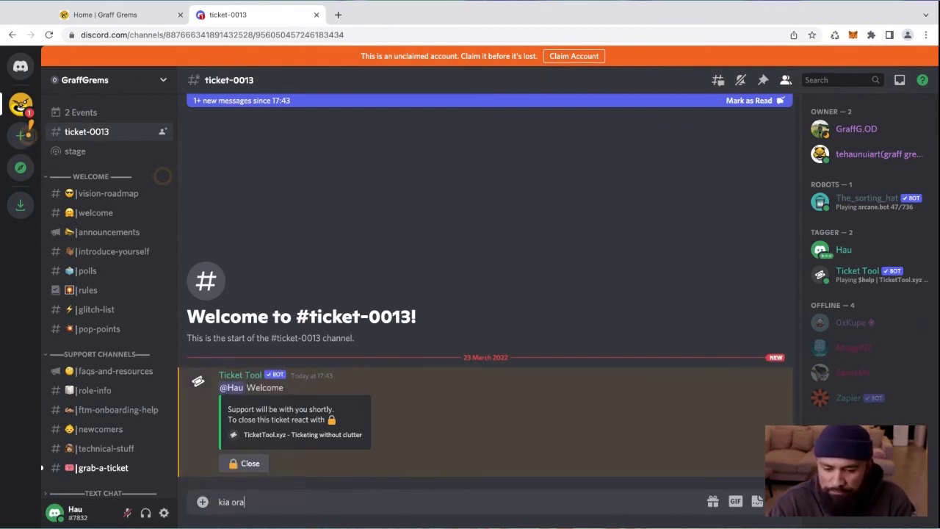
pyautogui.press('Return')
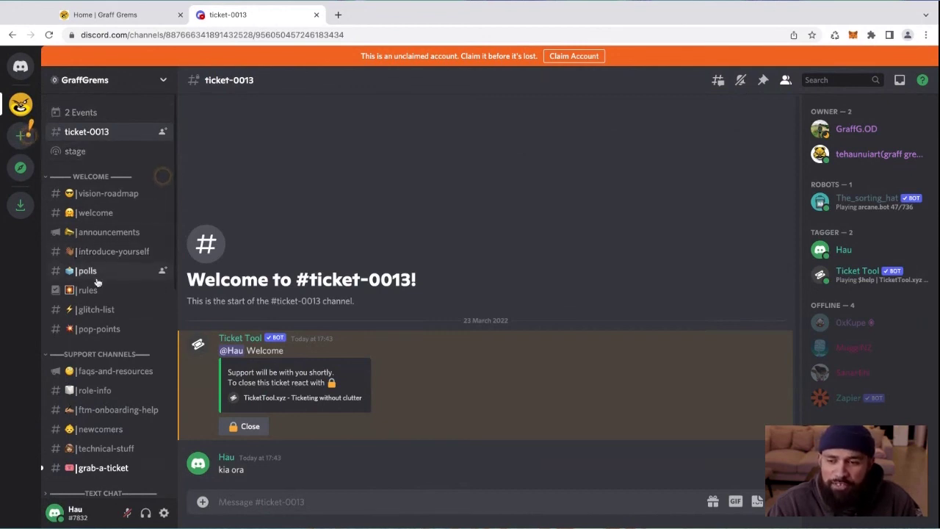
pyautogui.scroll(-5, 98, 307)
pyautogui.scroll(4, 98, 307)
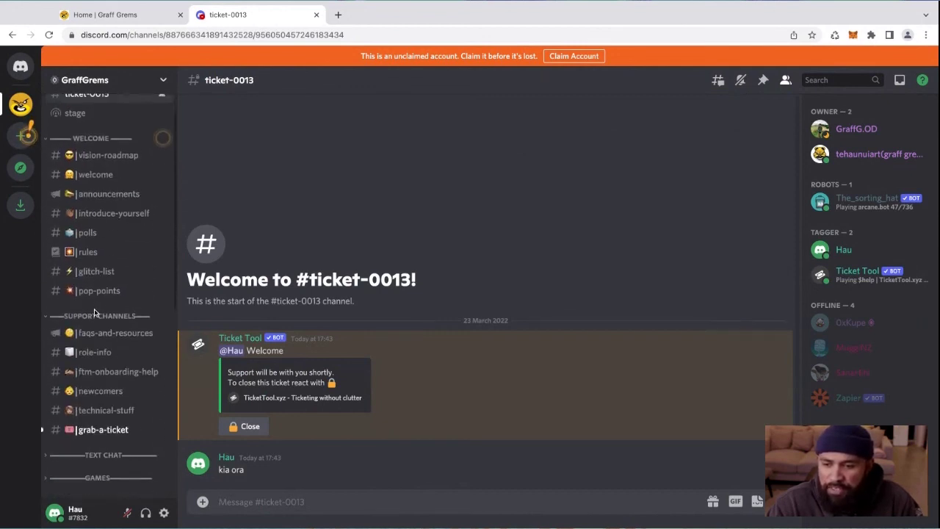